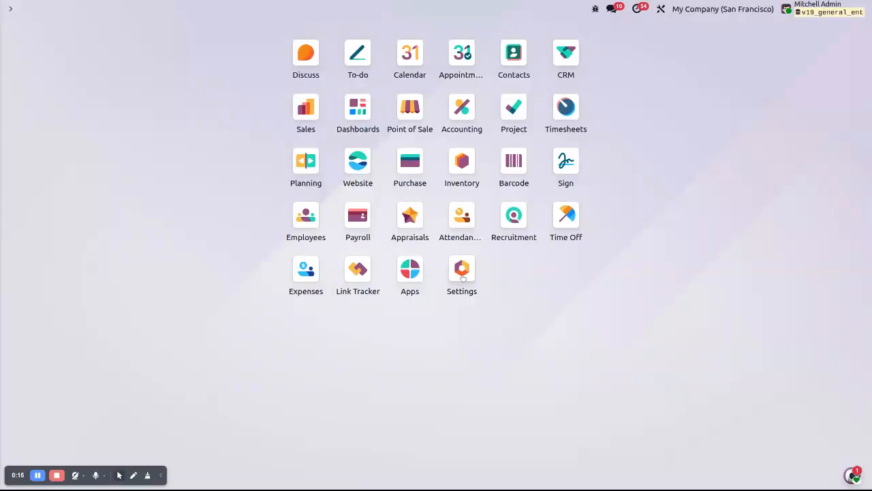
Step: Open the list of users and filter it by the purchase user's e-mail address
key(ctrl+k)
text(/user)
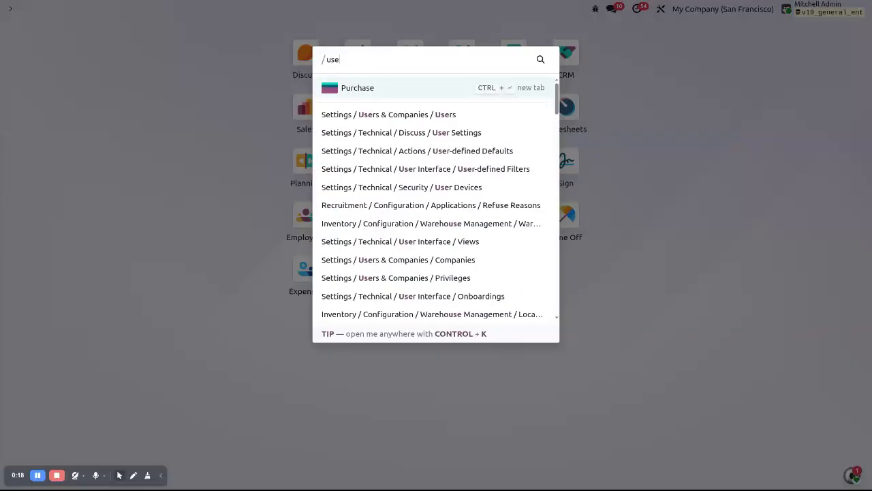
key(Return)
key(ctrl+v)
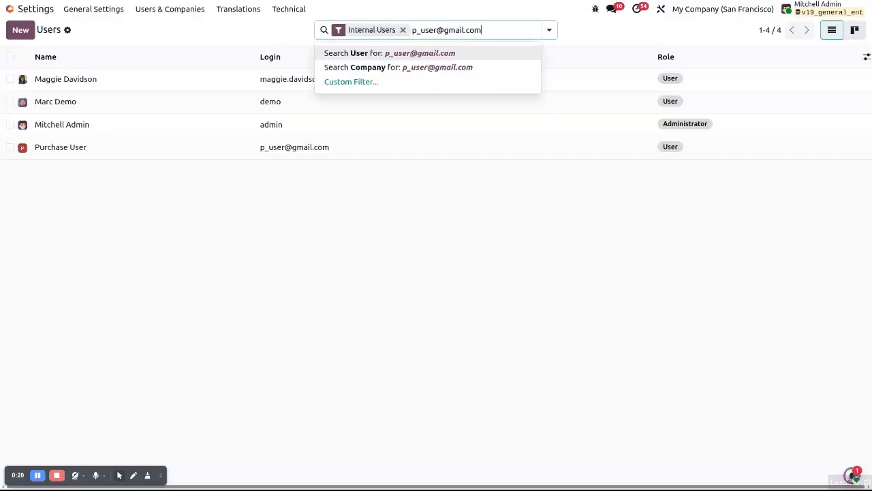
key(Return)
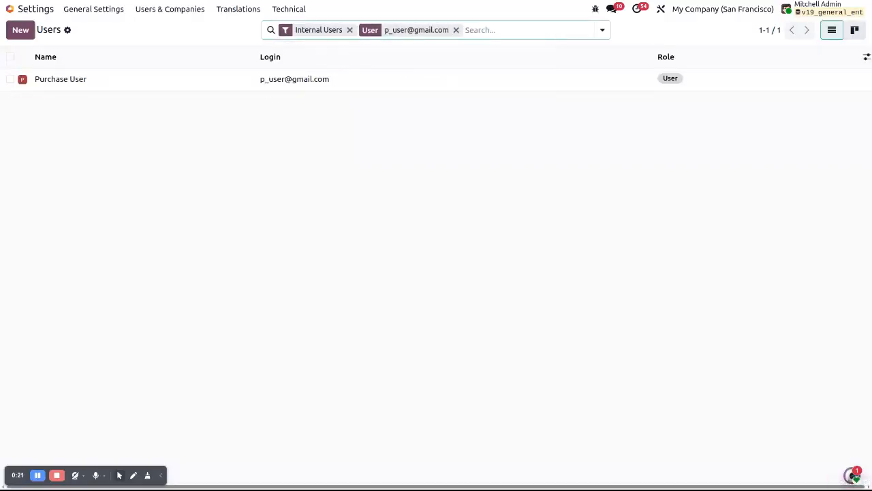
Step: Open the Purchase User record and check its Purchase access level under Supply Chain
click(195, 88)
scroll(377, 387, down, 7)
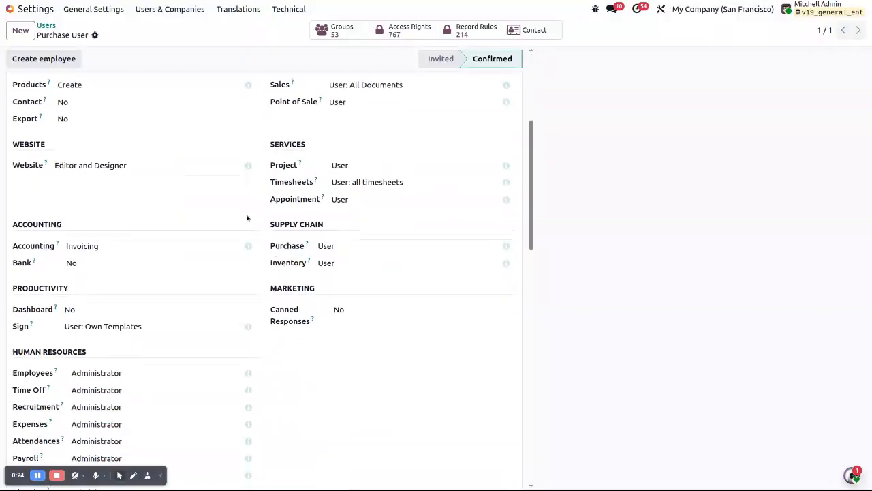
scroll(377, 387, up, 5)
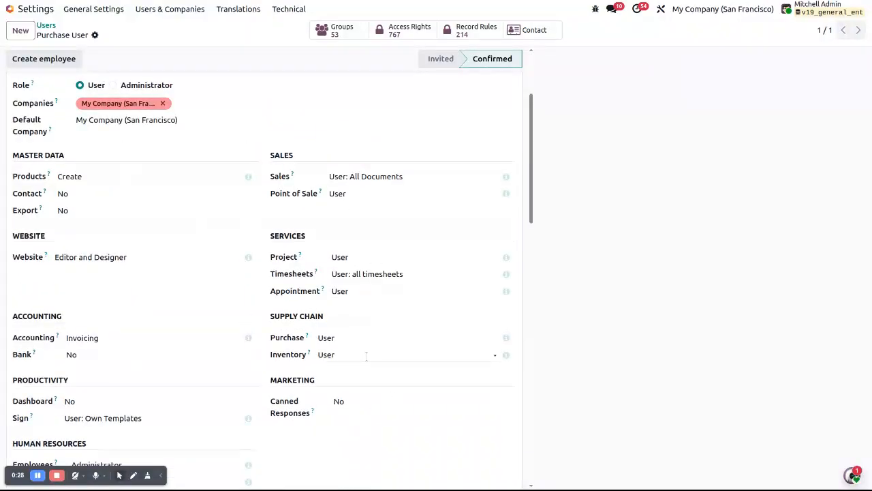
click(351, 338)
click(730, 342)
Step: Return to the user list, clear the e-mail filter, and open the administrator's record to review its access rights
click(46, 25)
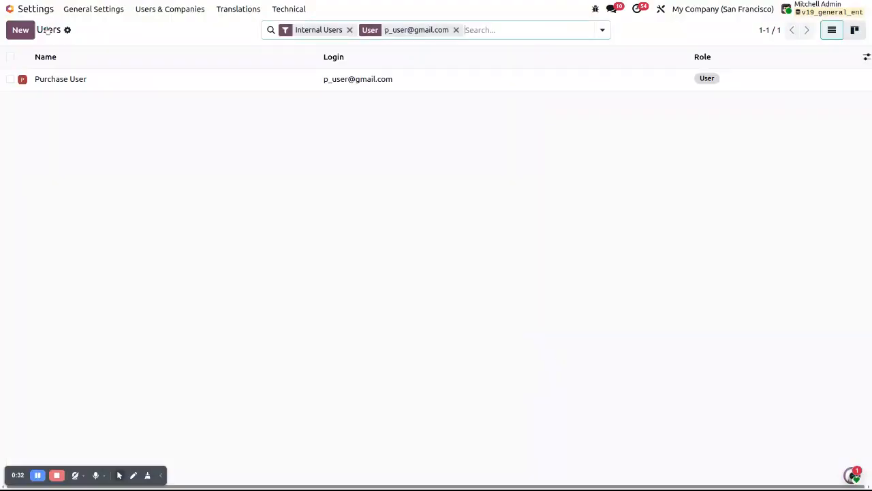
click(457, 30)
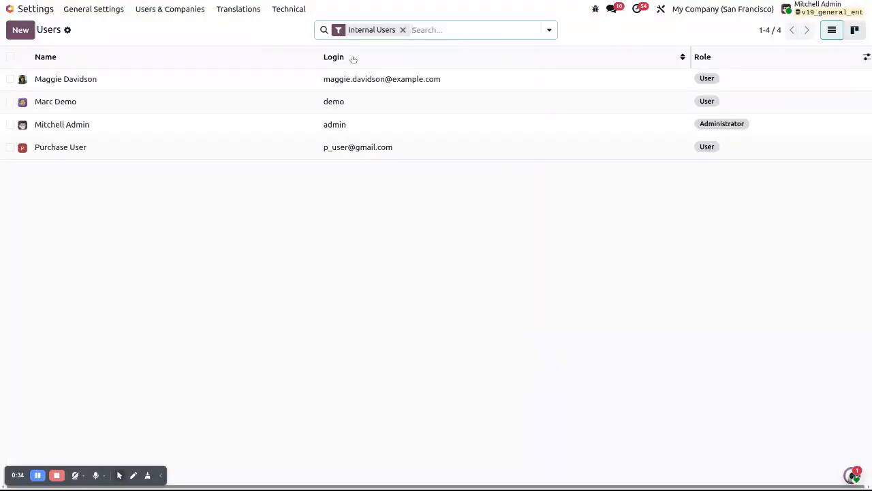
click(123, 125)
scroll(325, 328, down, 5)
scroll(325, 329, down, 1)
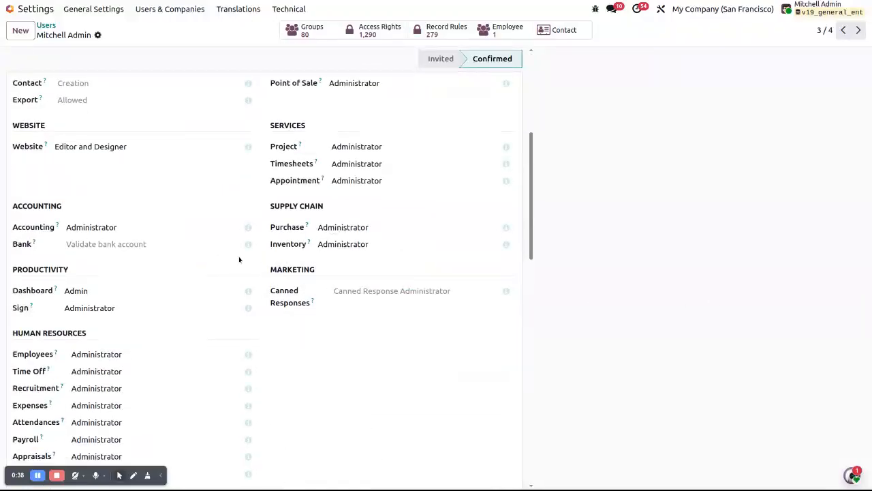
Step: Enable Purchase Order Approval in the Purchase settings and save it with a minimum amount of $5,000.00
click(12, 10)
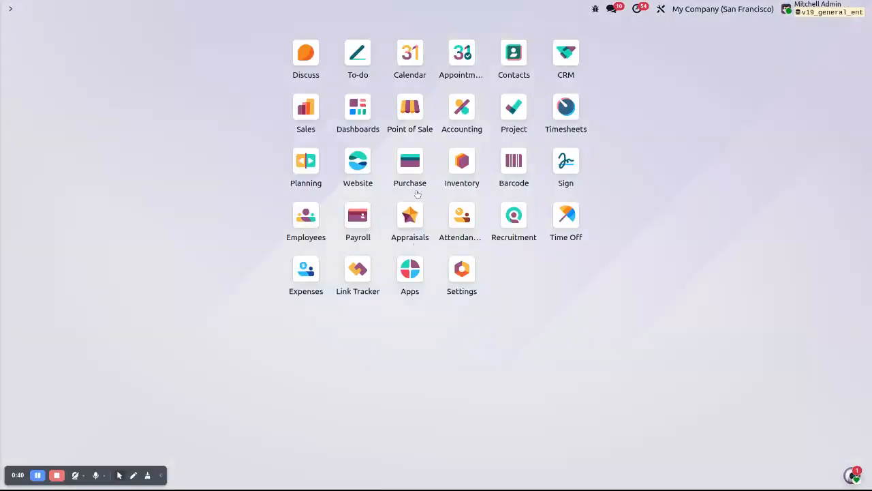
click(409, 167)
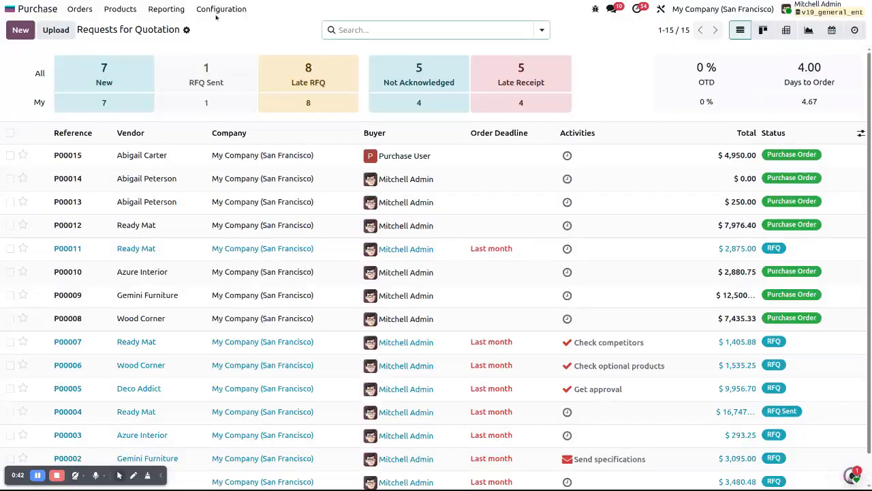
click(217, 15)
click(212, 29)
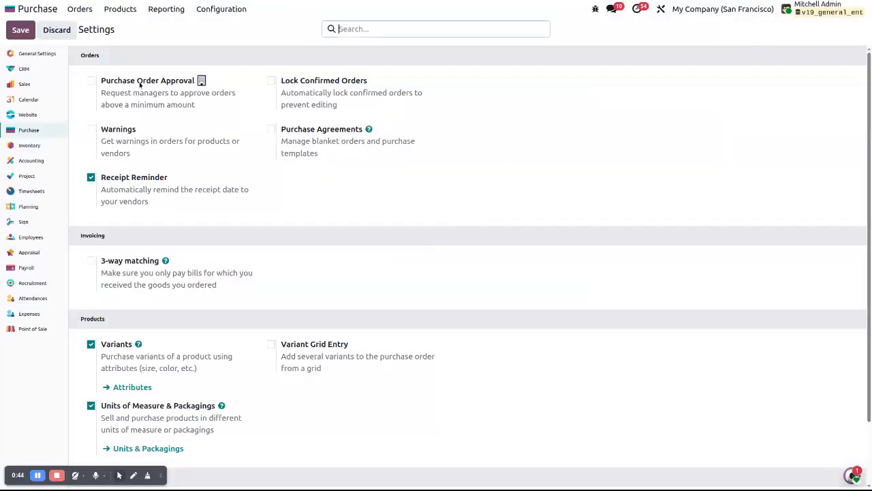
drag(103, 81, 184, 81)
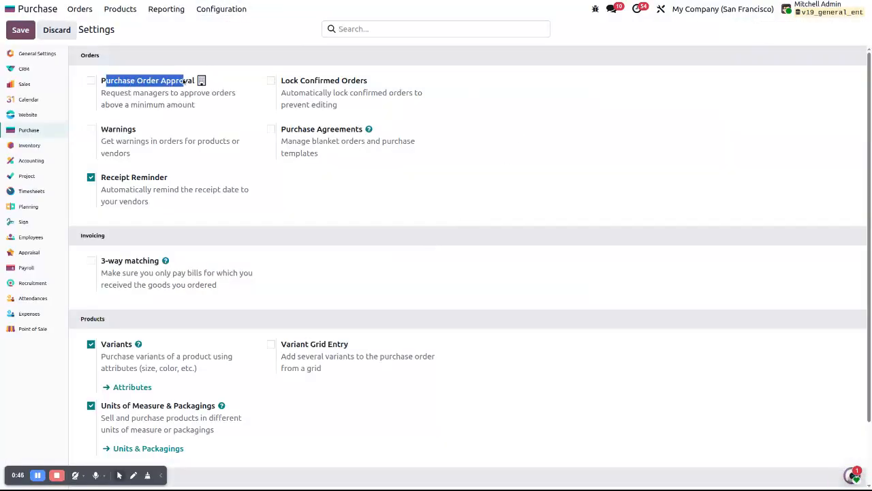
click(181, 81)
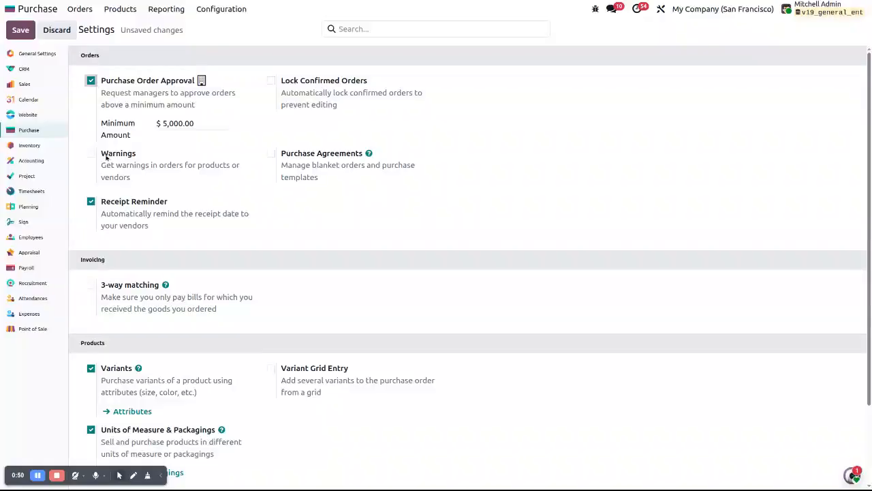
double_click(184, 123)
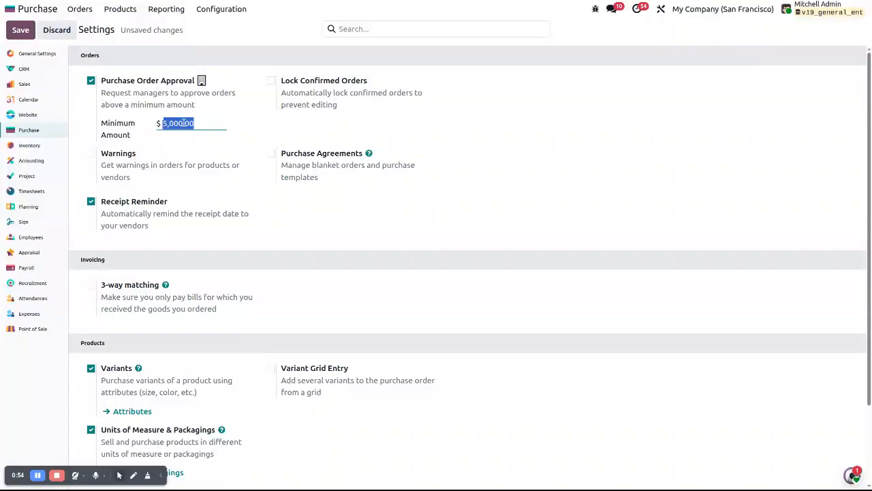
click(20, 30)
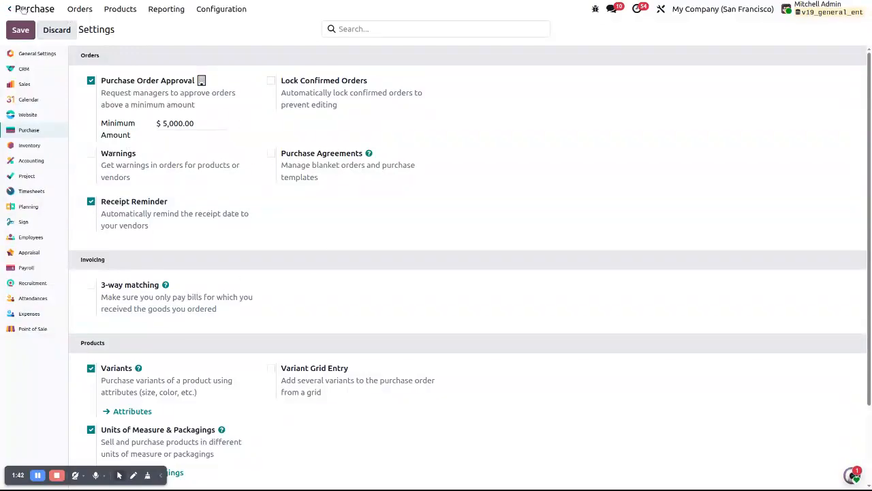
Step: Log out of the administrator account and log in as the purchase user with that account's e-mail and password
click(836, 12)
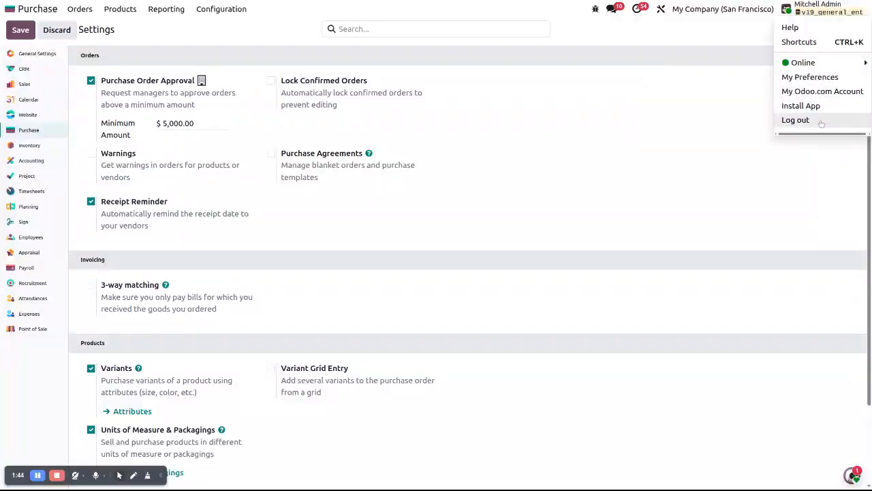
click(613, 130)
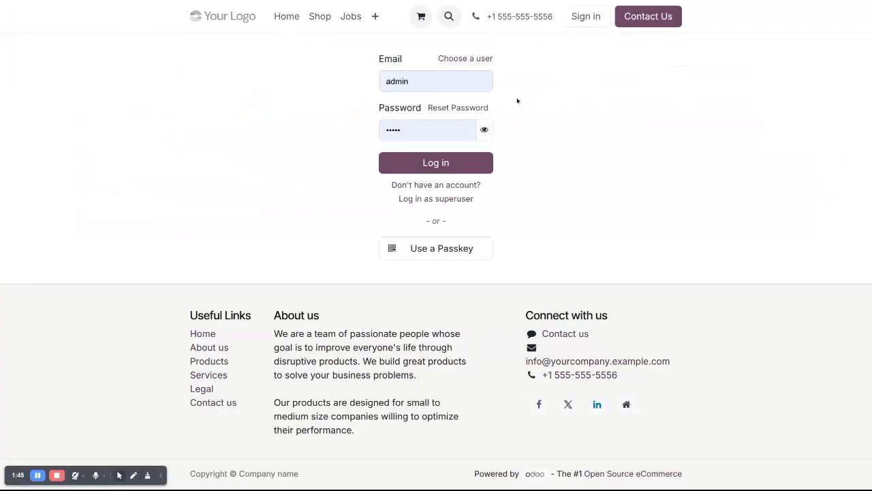
double_click(450, 85)
key(ctrl+v)
double_click(424, 130)
text(••)
key(Return)
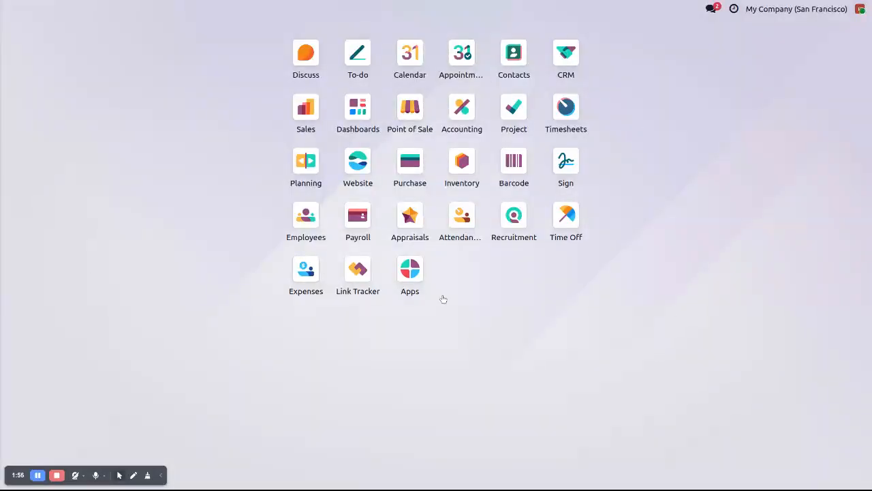
Step: Create a purchase request for quotation, choose the fourth suggested contact as vendor, and add the product Corner Desk Right Sit
click(413, 174)
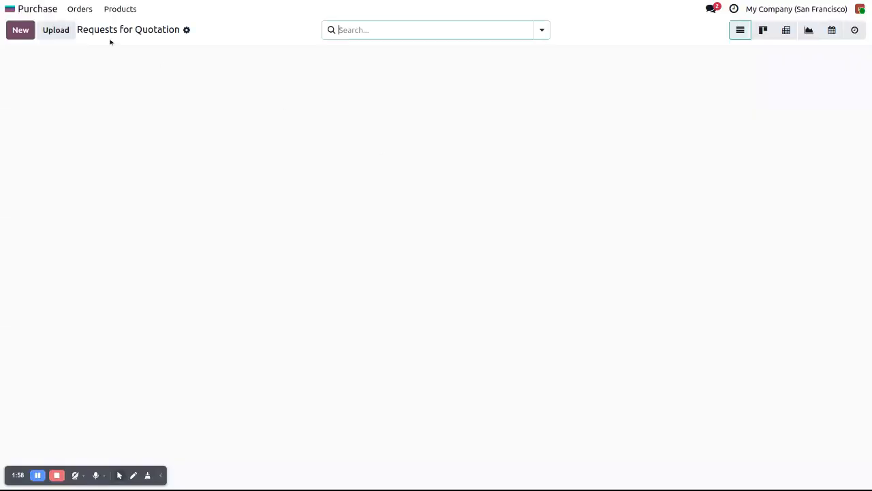
click(20, 30)
click(152, 120)
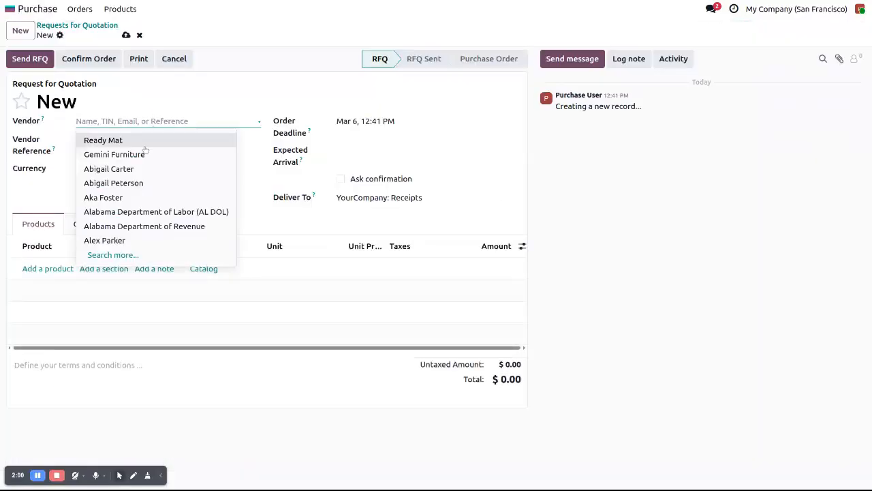
click(126, 183)
click(44, 273)
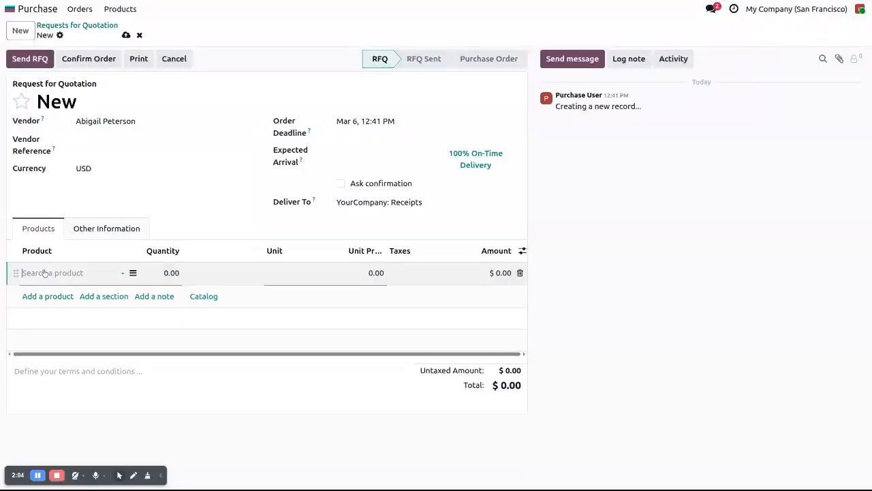
click(46, 345)
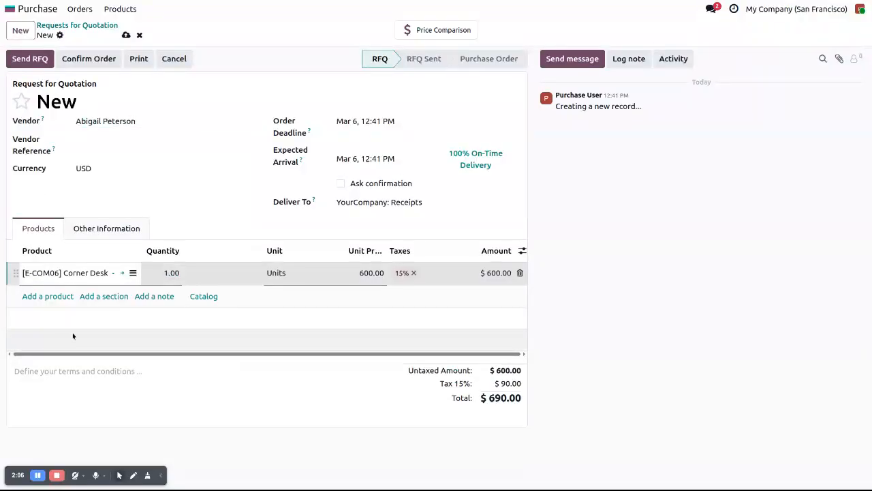
Step: Remove the 15% tax from the Corner Desk line and set its unit price to 4,500
click(410, 274)
click(364, 273)
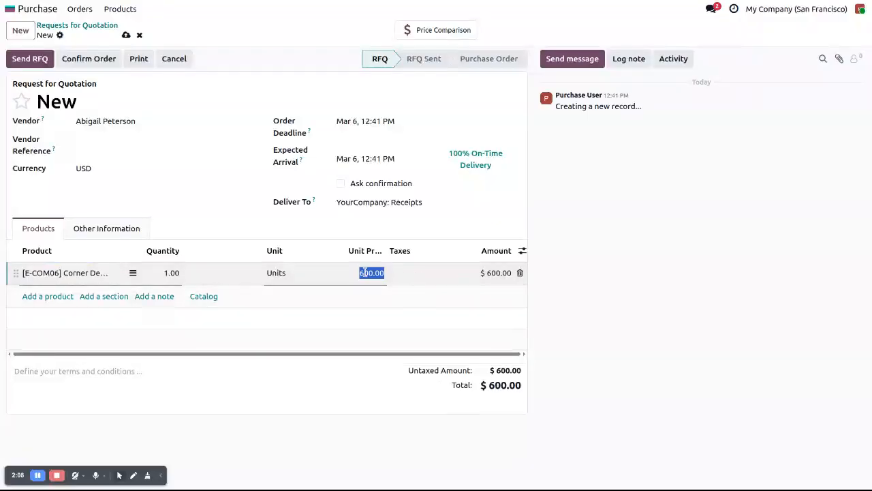
text(4,500)
click(323, 425)
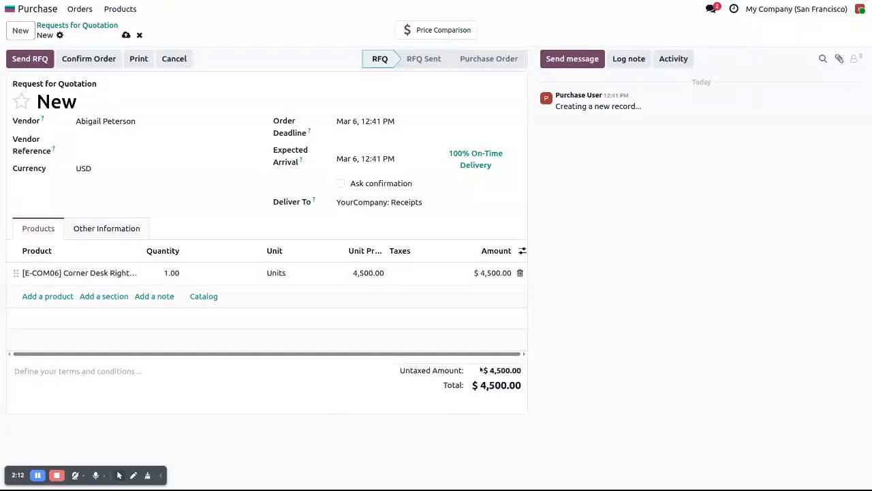
Step: Save the Corner Desk request for quotation and confirm it as an order
drag(480, 385, 507, 385)
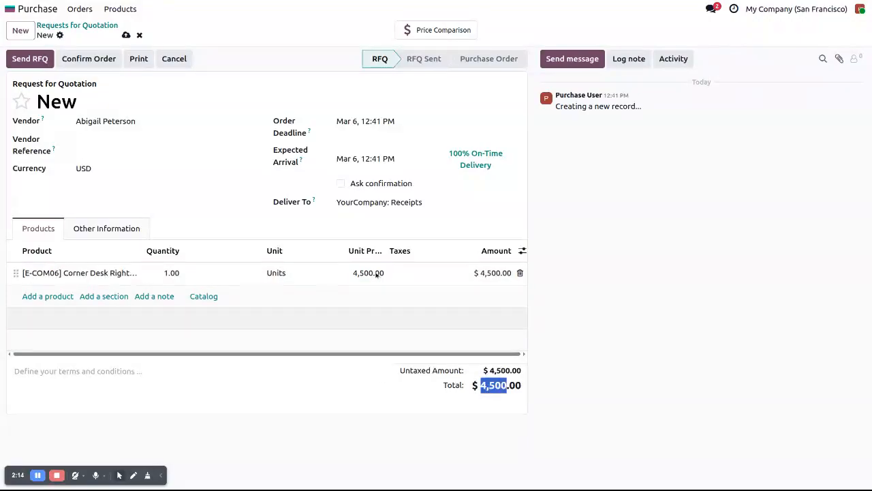
click(125, 35)
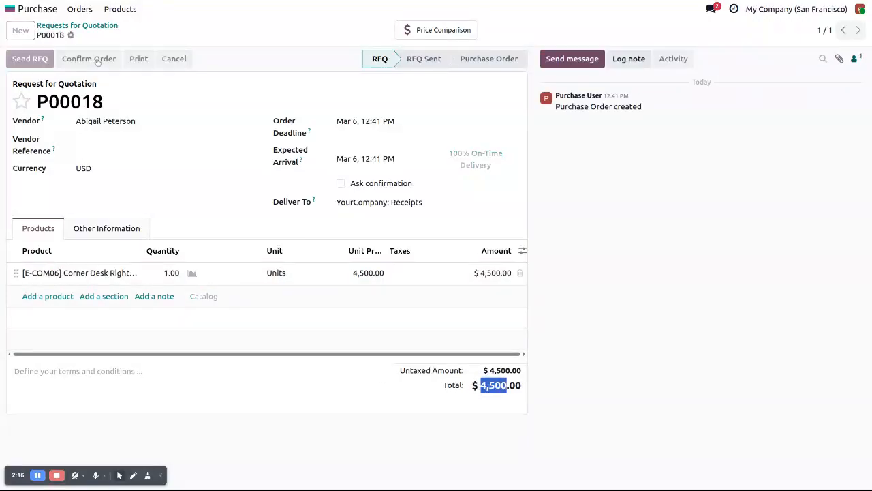
click(88, 58)
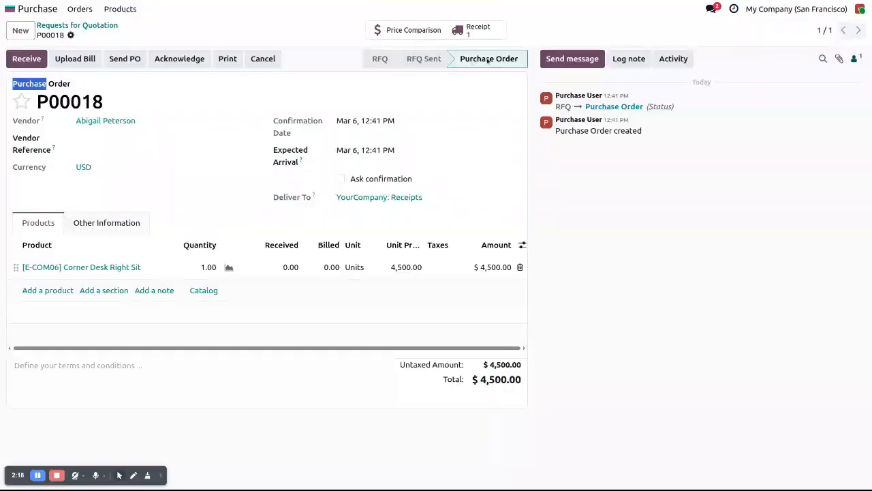
click(638, 347)
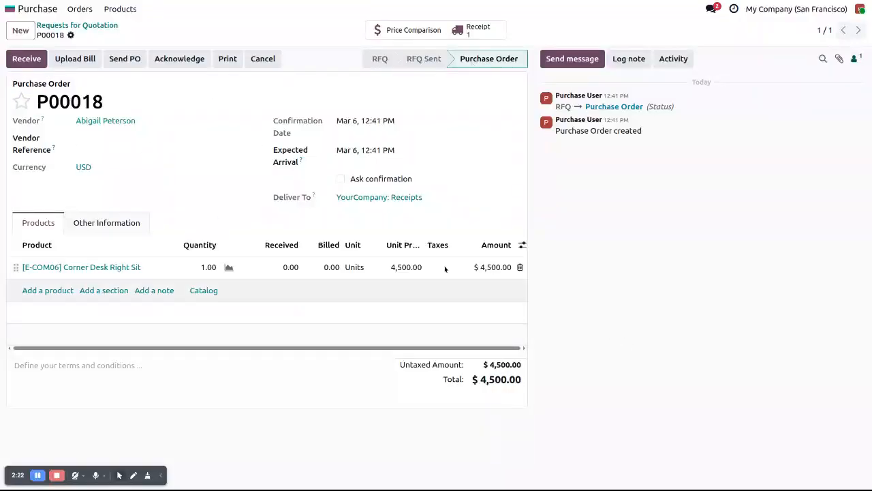
Step: Create another request for quotation for vendor Alabama Department of Labor (AL DOL) with the product Customizable Desk (Black, Custom)
click(23, 32)
click(119, 122)
click(120, 212)
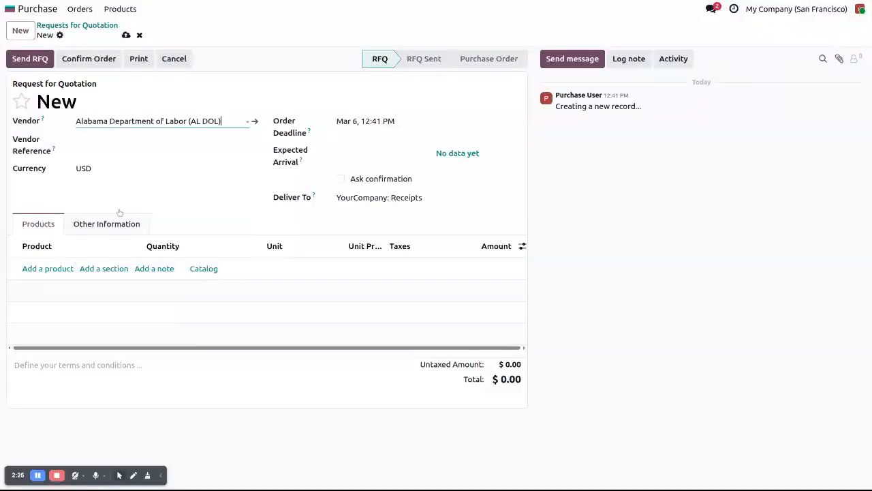
click(48, 269)
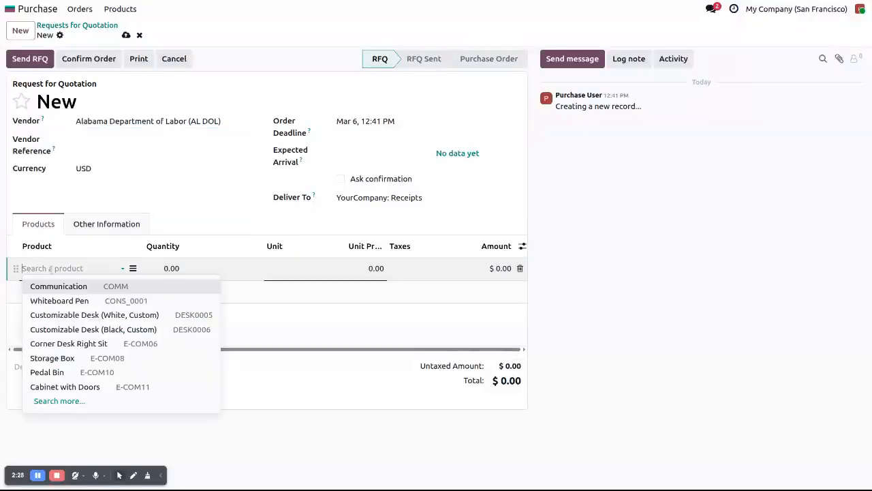
click(60, 330)
Step: Price the Customizable Desk line at 5,000 without the 15% tax, then save and confirm the order
click(365, 269)
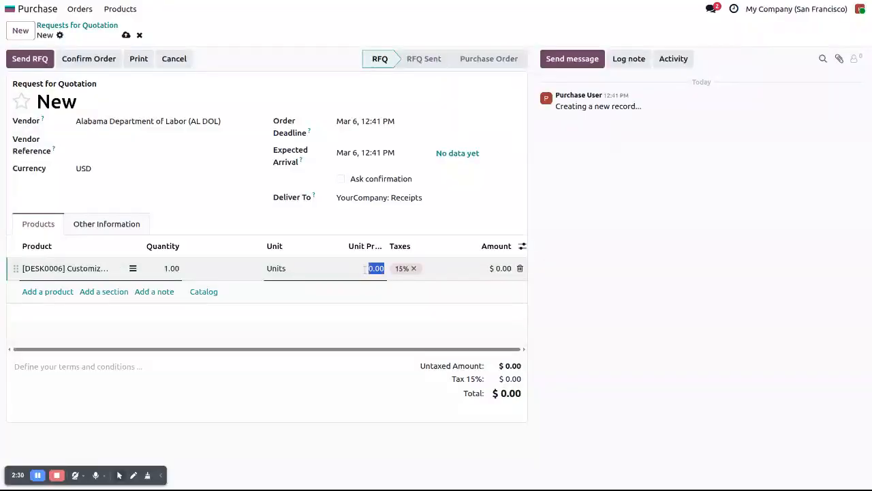
text(59)
key(BackSpace)
text(000)
click(413, 269)
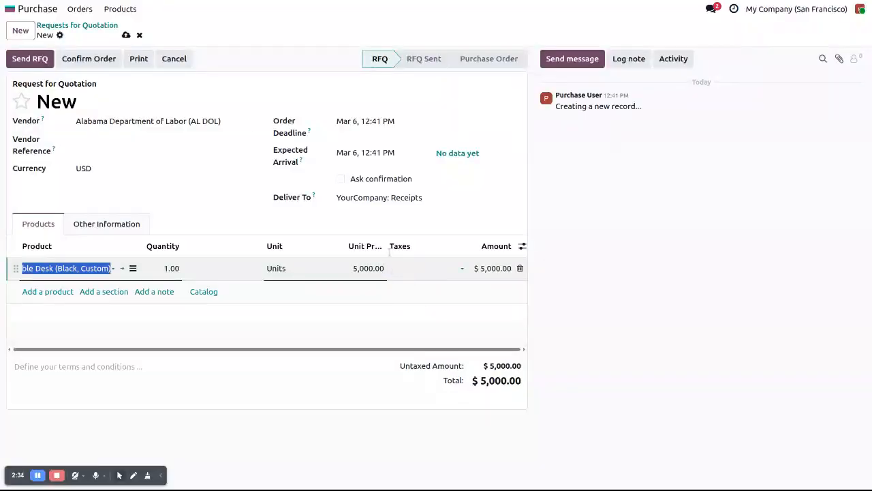
click(125, 36)
click(85, 59)
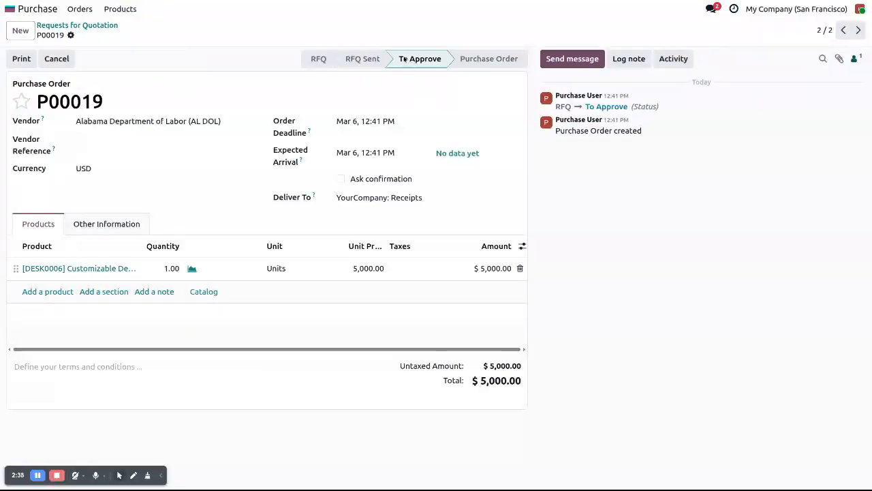
Step: Create a request for quotation for vendor Alabama Department of Revenue with the product Customizable Desk (Black, Custom)
click(19, 31)
click(102, 121)
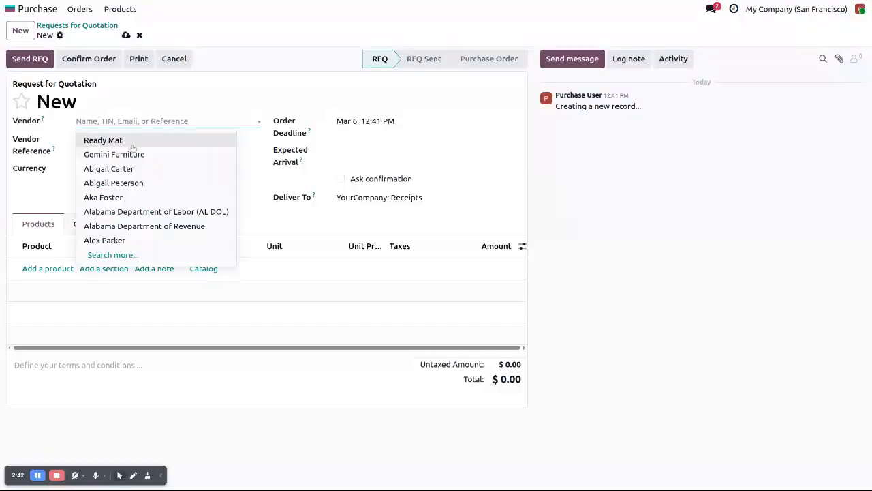
click(112, 225)
click(56, 269)
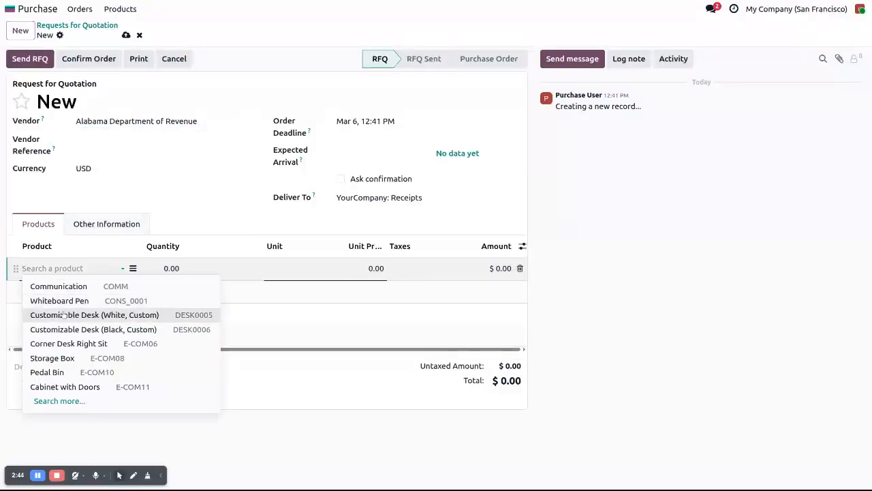
click(68, 331)
Step: Price the Customizable Desk line at 5,500 with no tax, then save and confirm the order
click(366, 268)
text(5,500)
click(415, 270)
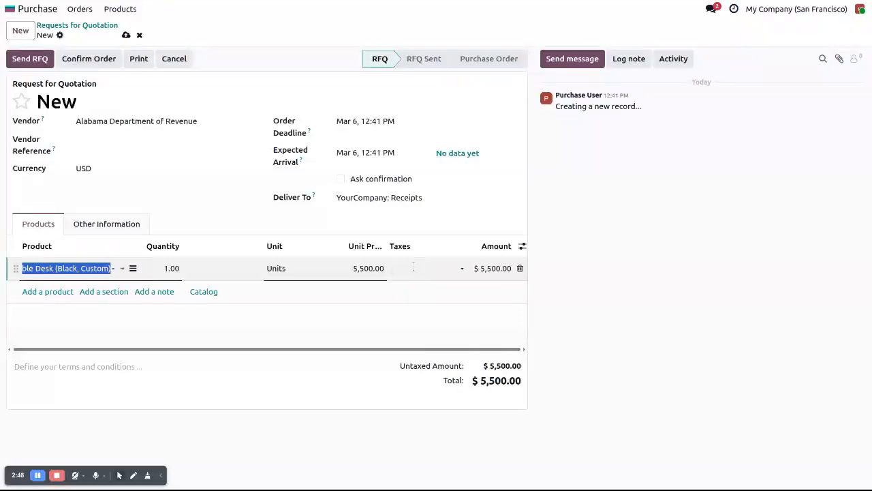
click(126, 35)
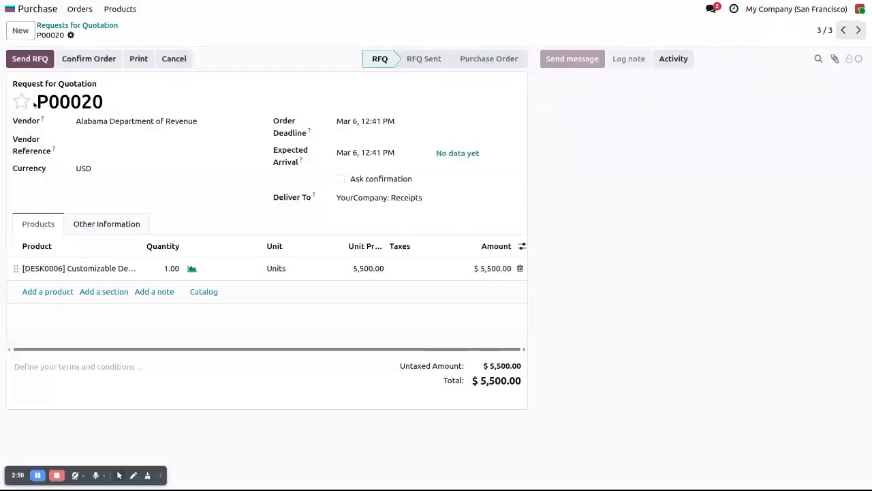
click(89, 59)
drag(475, 383, 529, 390)
click(608, 396)
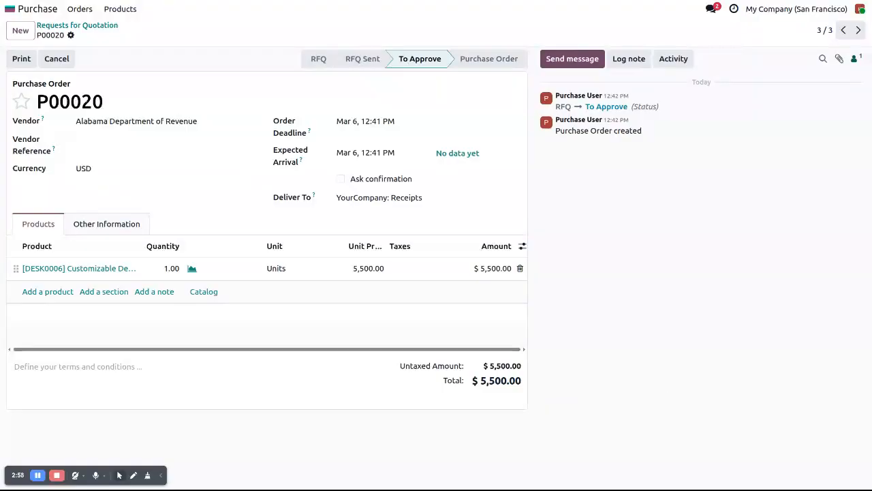
Step: Log out of the purchase user account and log in as the administrator, entering the account password
click(860, 10)
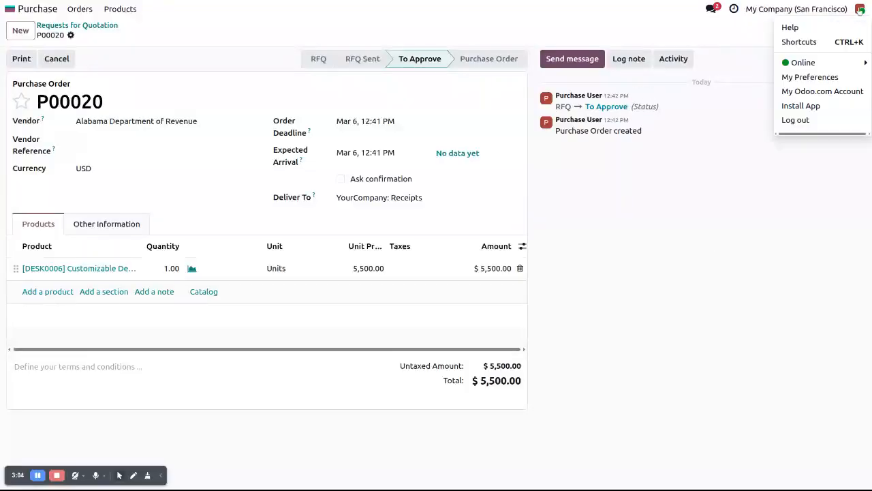
click(825, 125)
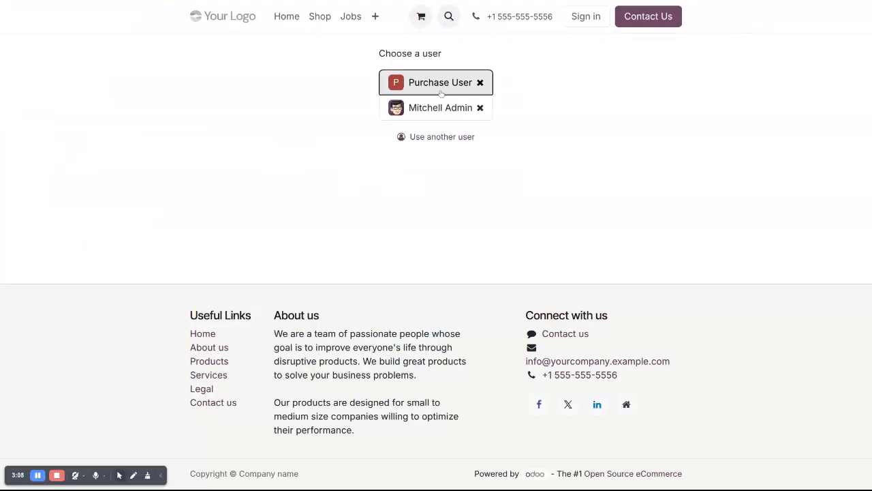
click(433, 113)
text(ad)
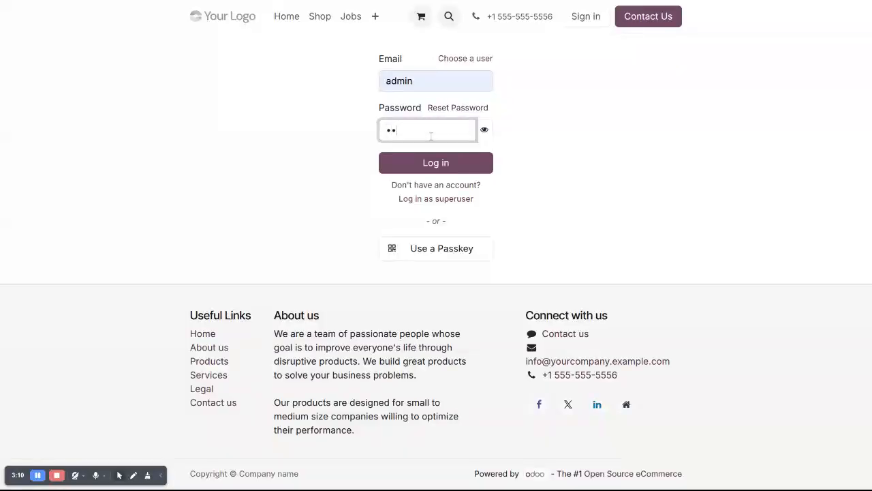
text(min)
key(Return)
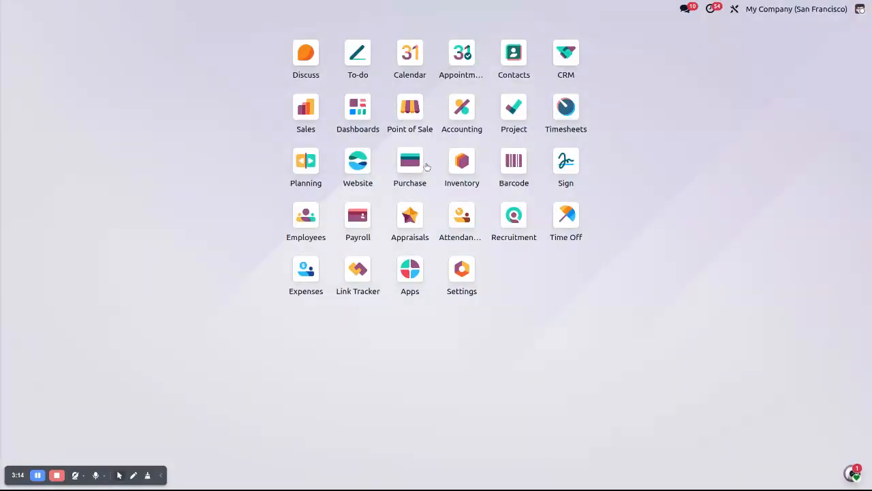
Step: Switch to the Purchase app, open the $4,500 purchase order and check which buyer is assigned to it
click(427, 167)
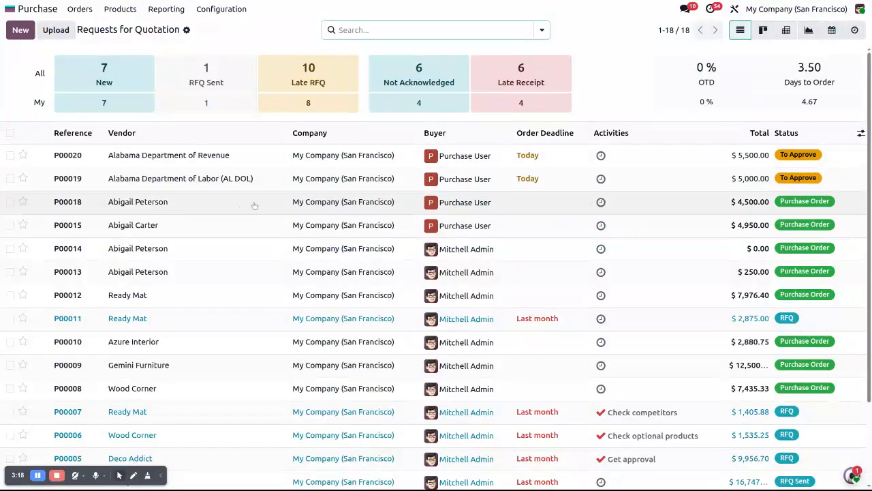
click(255, 211)
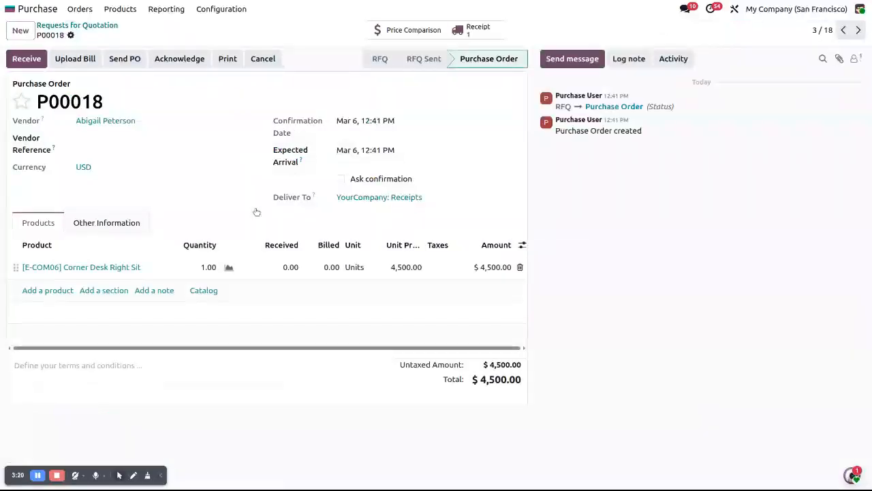
click(108, 225)
click(156, 247)
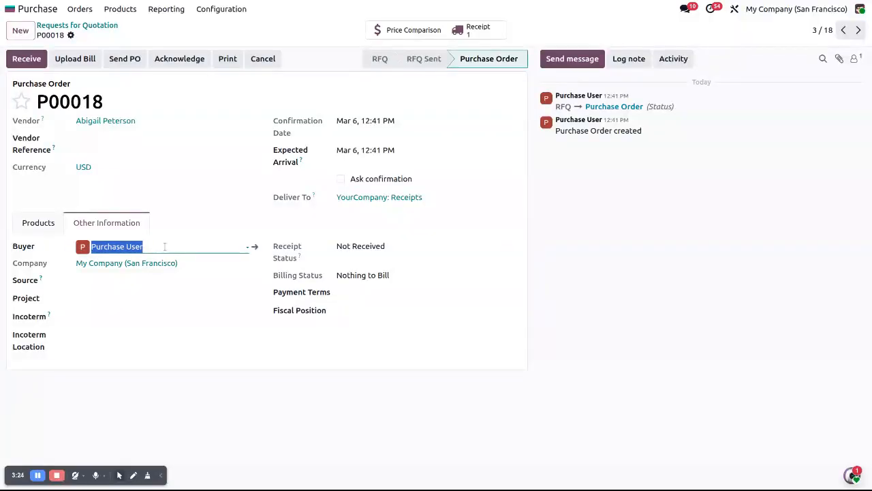
click(38, 227)
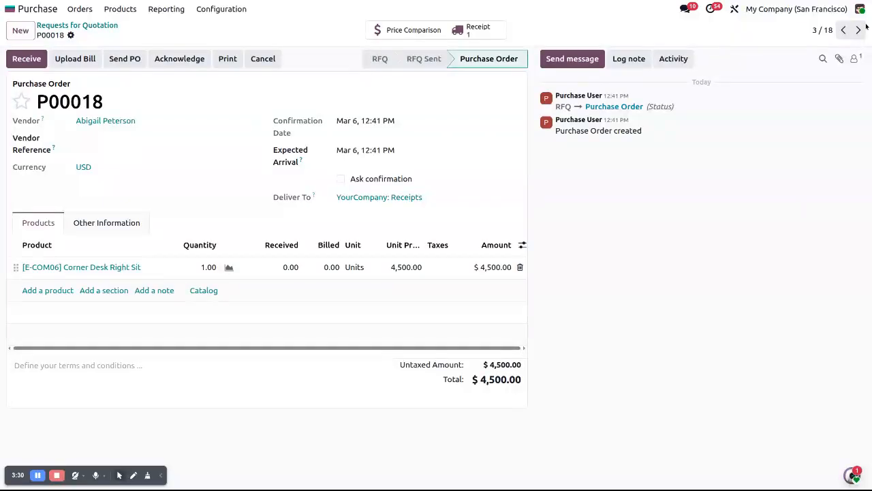
Step: Approve the $5,000 order for Alabama Department of Labor (AL DOL) and the $5,500 order for Alabama Department of Revenue
click(843, 30)
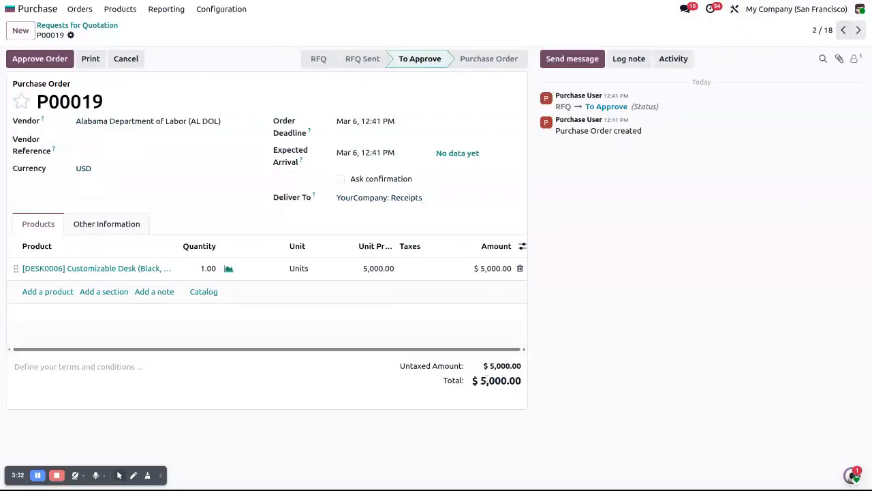
double_click(500, 380)
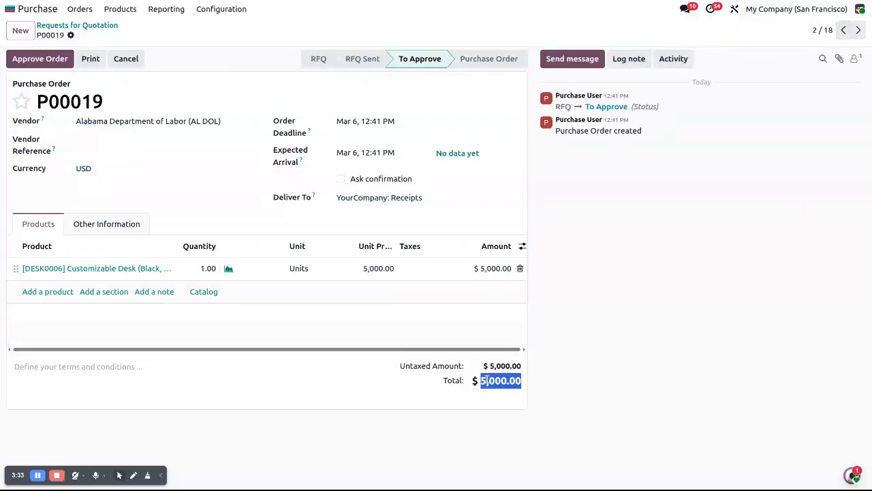
click(40, 59)
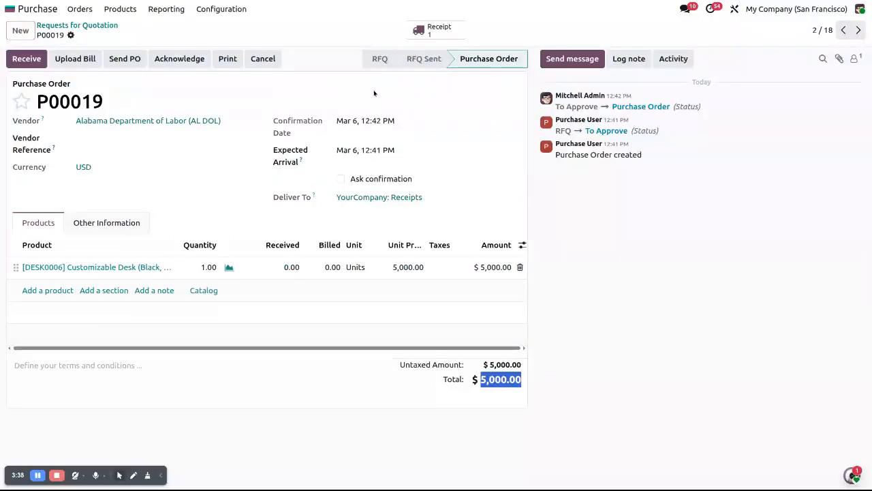
click(471, 65)
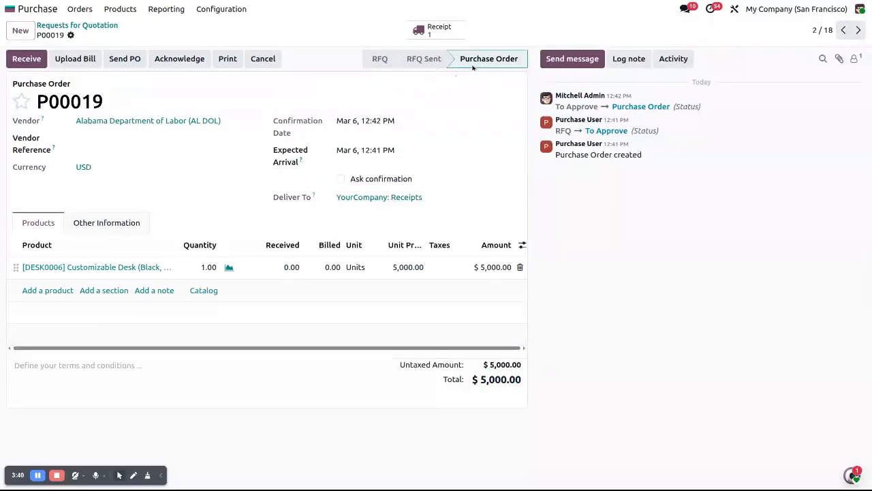
click(843, 31)
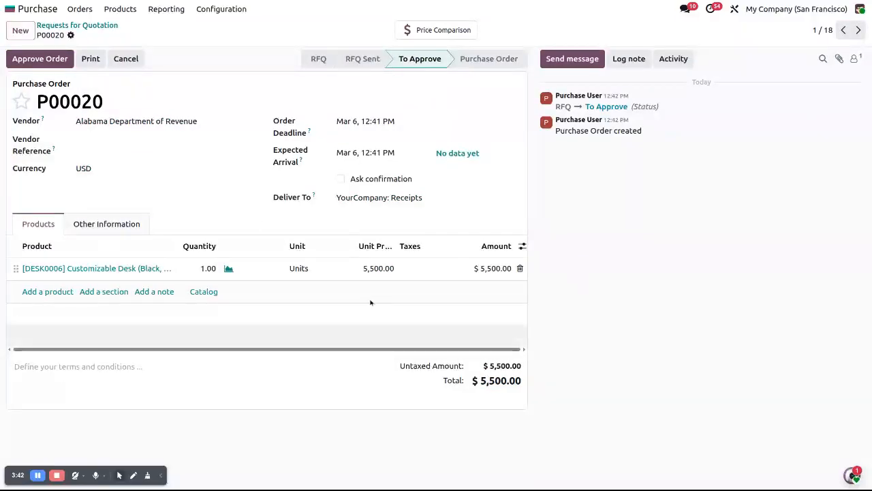
click(29, 61)
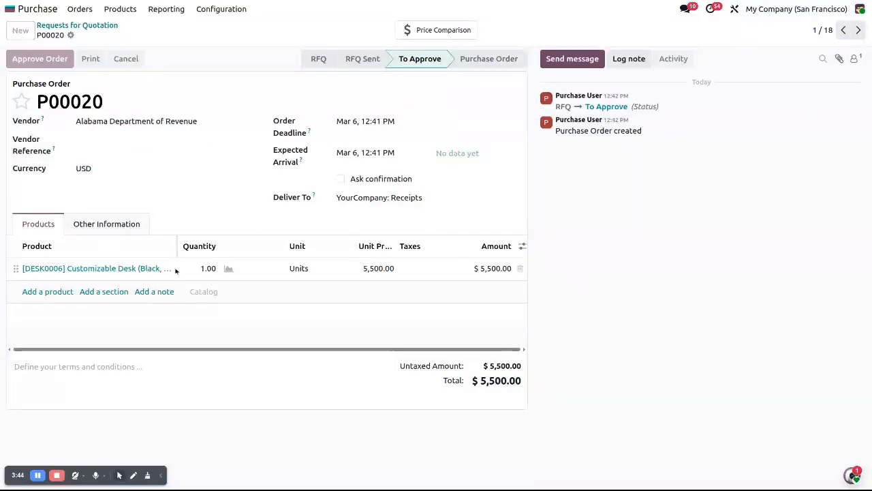